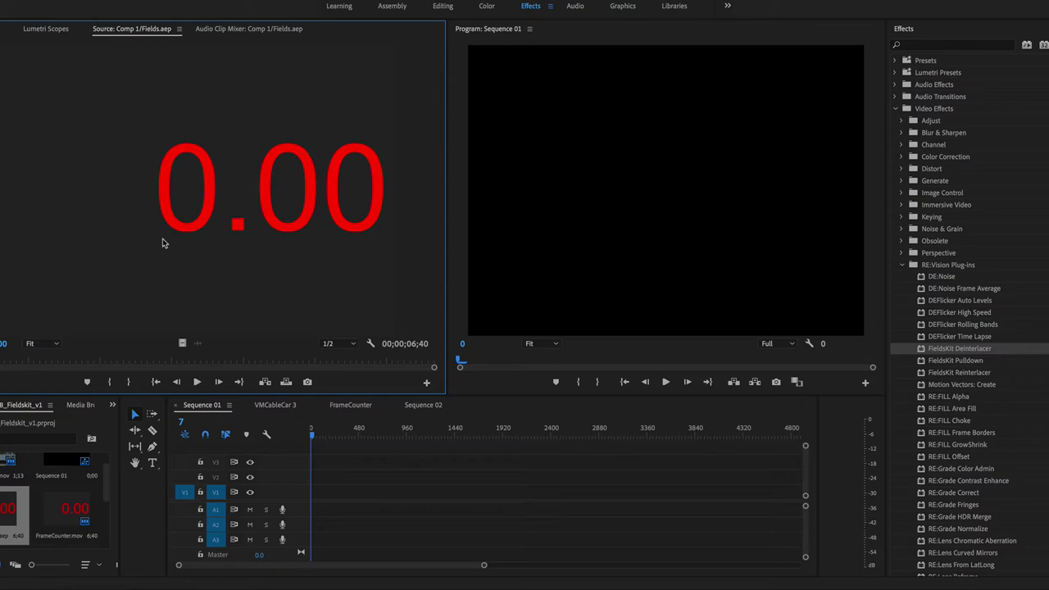
Preview the frame counter, then step the FrameCounter sequence to frame 3, where it reads 6.00
{"action": "left_click", "coordinate": [195, 382]}
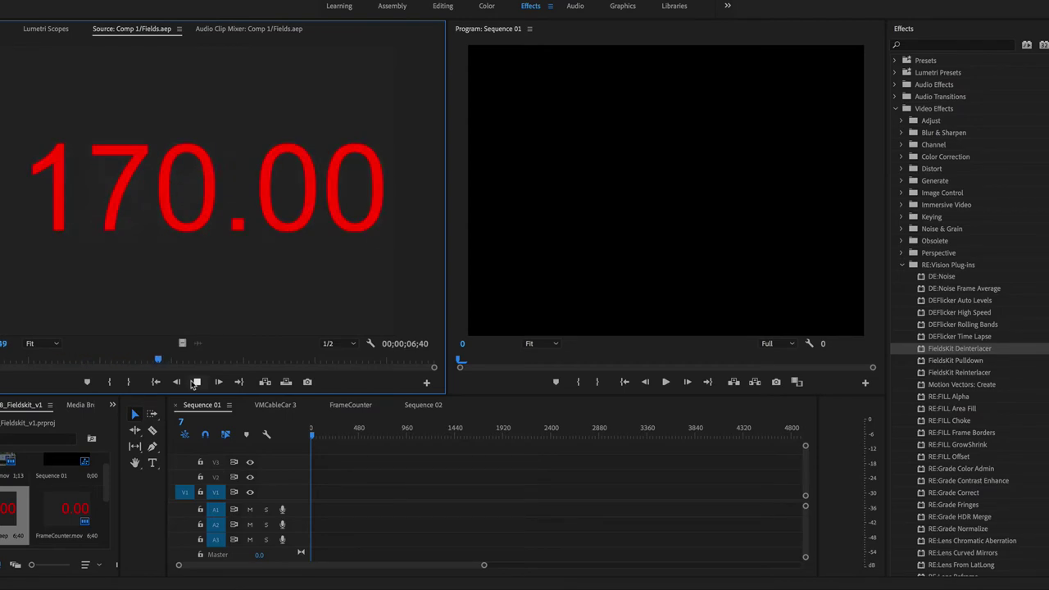
{"action": "left_click", "coordinate": [195, 382]}
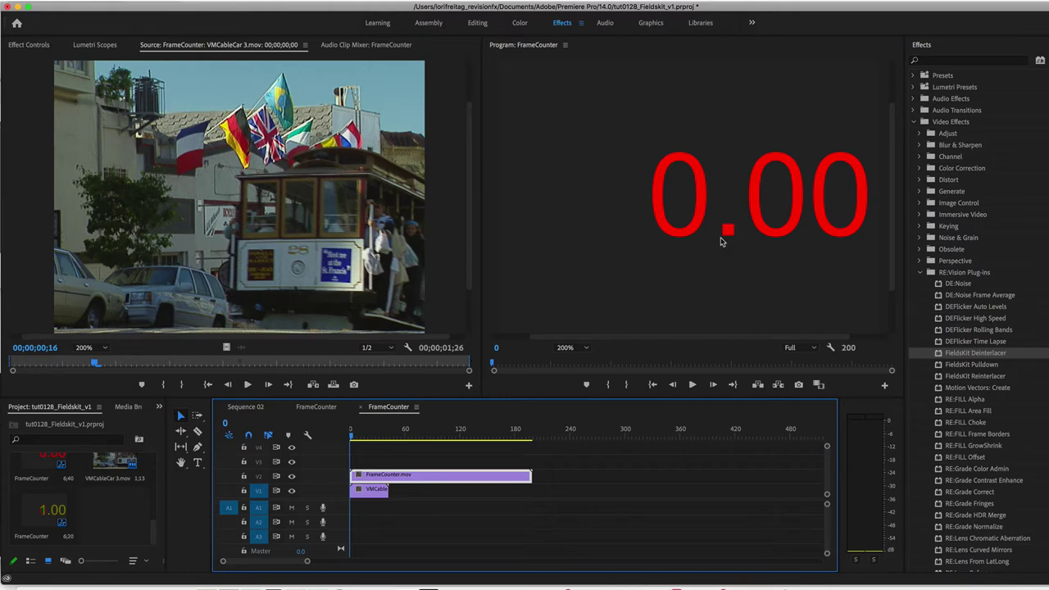
{"action": "key", "text": "Right"}
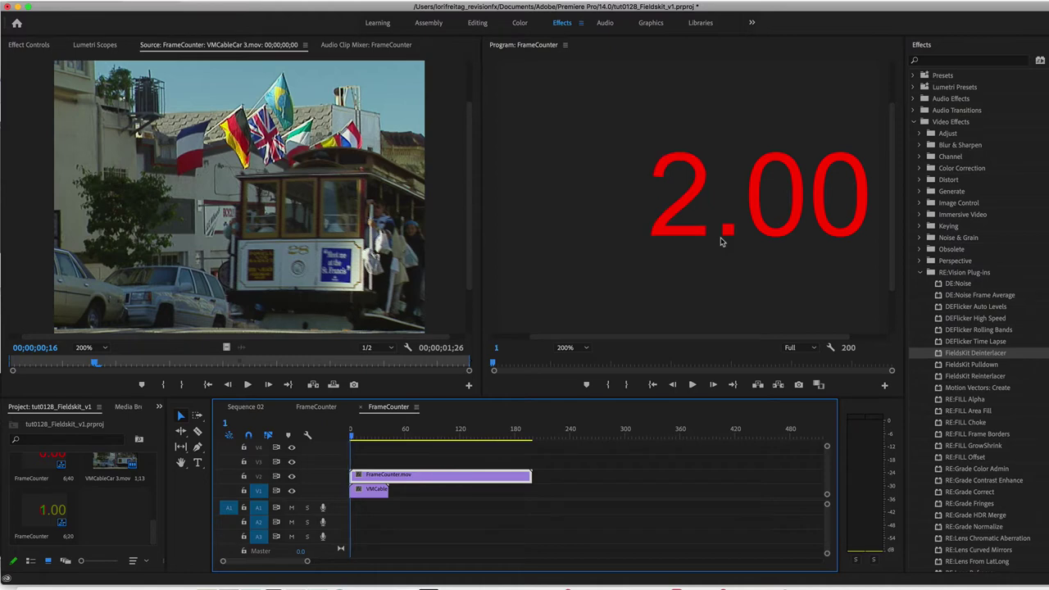
{"action": "key", "text": "Right"}
{"action": "key", "text": "Right"}
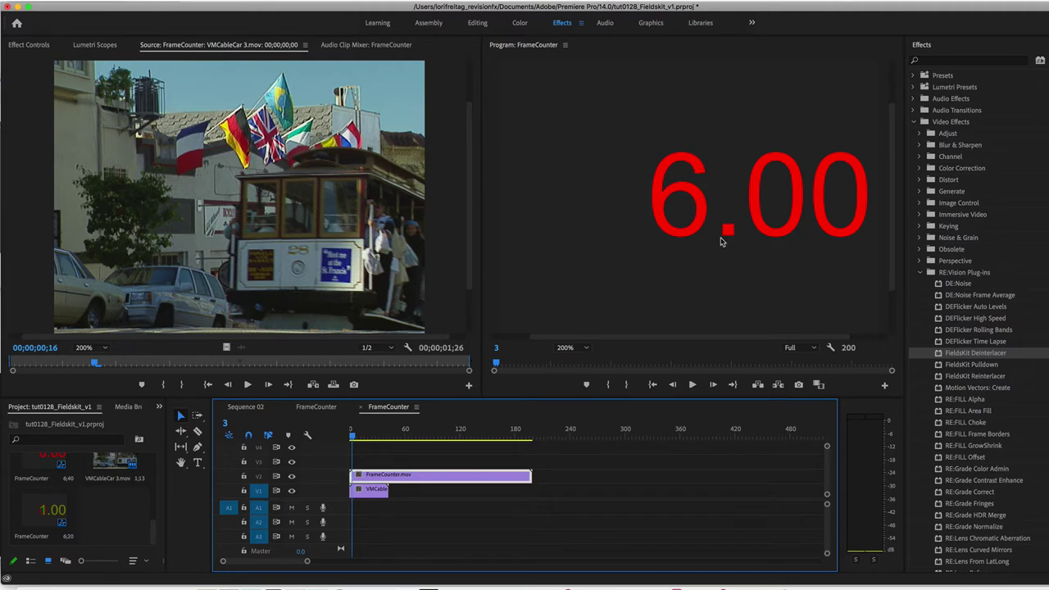
Display both fields (6 and 7 overlaid) in the Program monitor and open Sequence Settings
{"action": "right_click", "coordinate": [722, 242]}
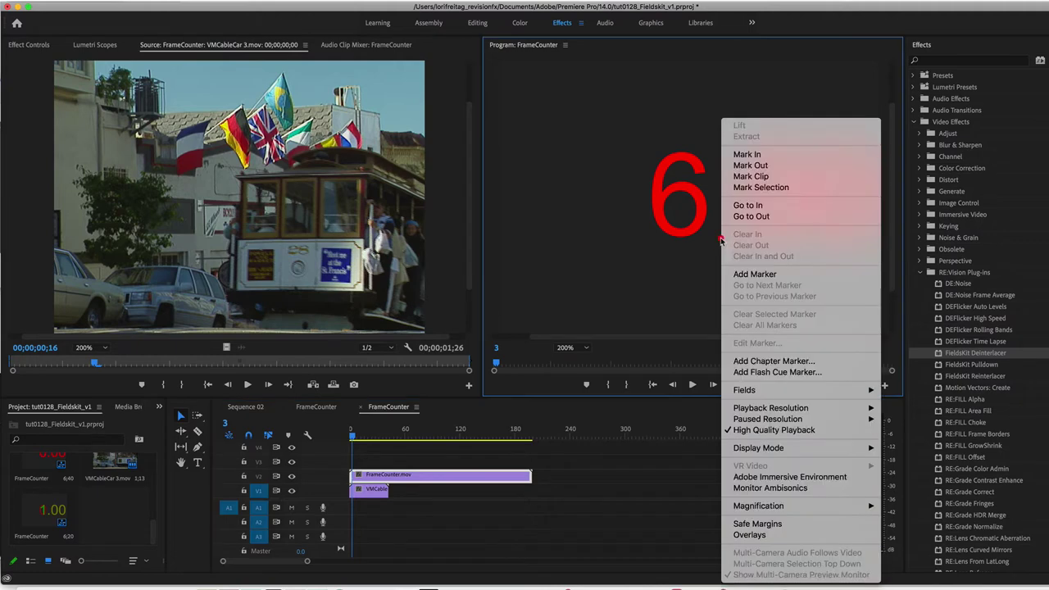
{"action": "mouse_move", "coordinate": [853, 390]}
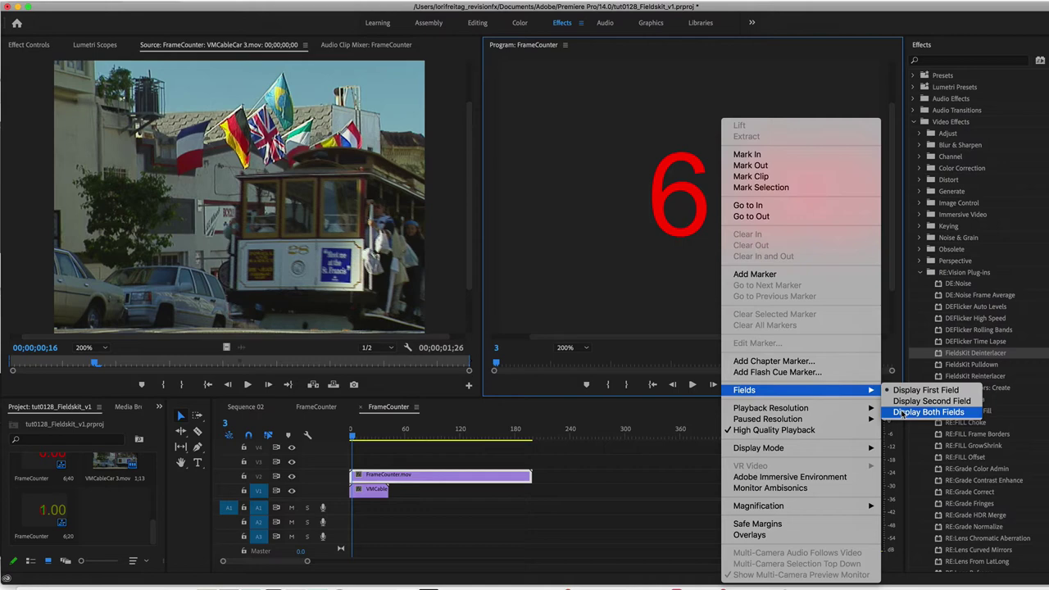
{"action": "left_click", "coordinate": [901, 412]}
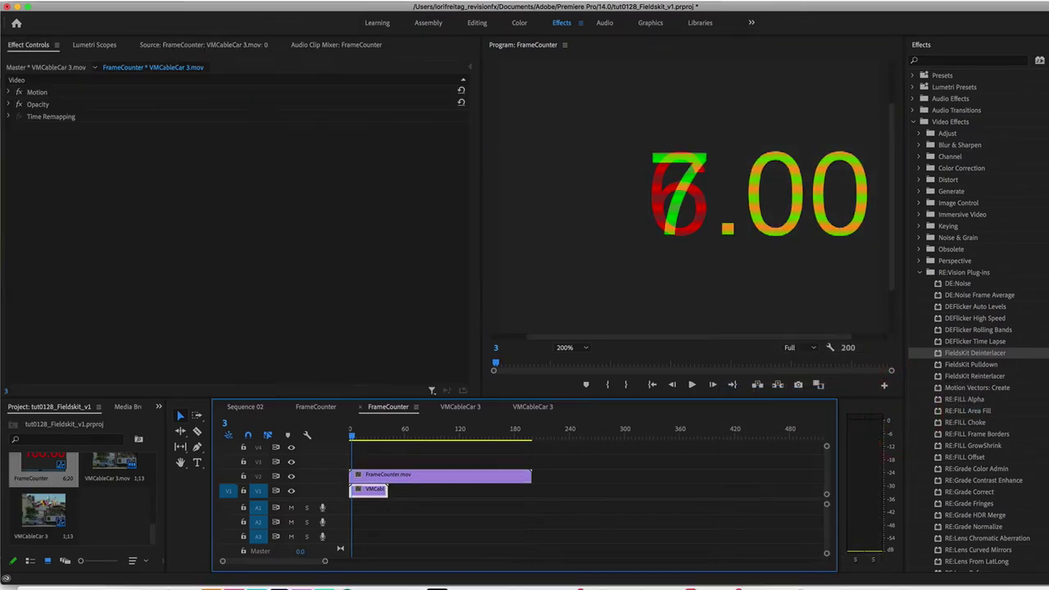
{"action": "left_click", "coordinate": [185, 1]}
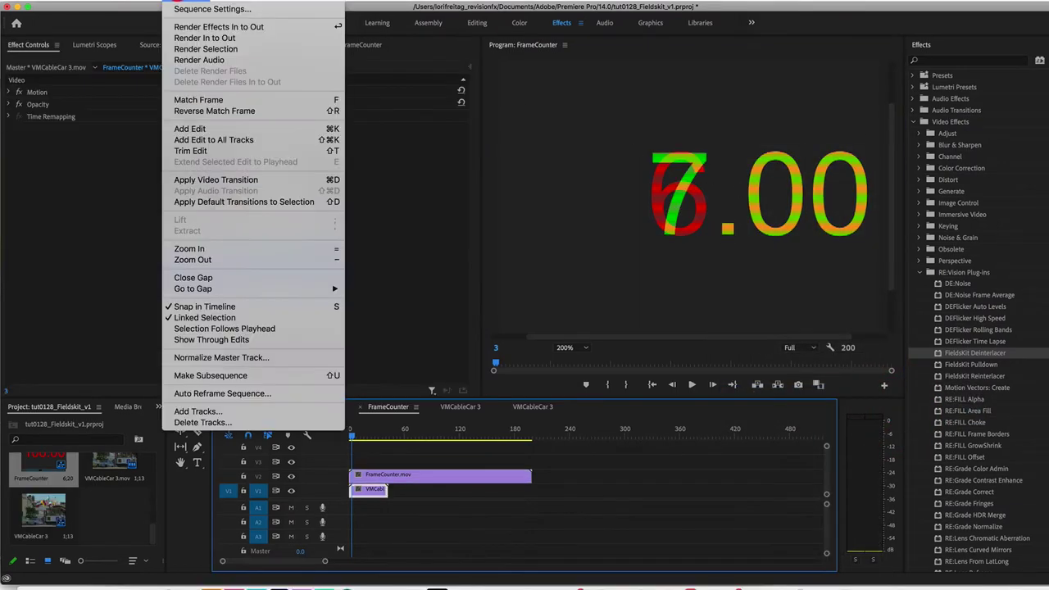
{"action": "left_click", "coordinate": [184, 8]}
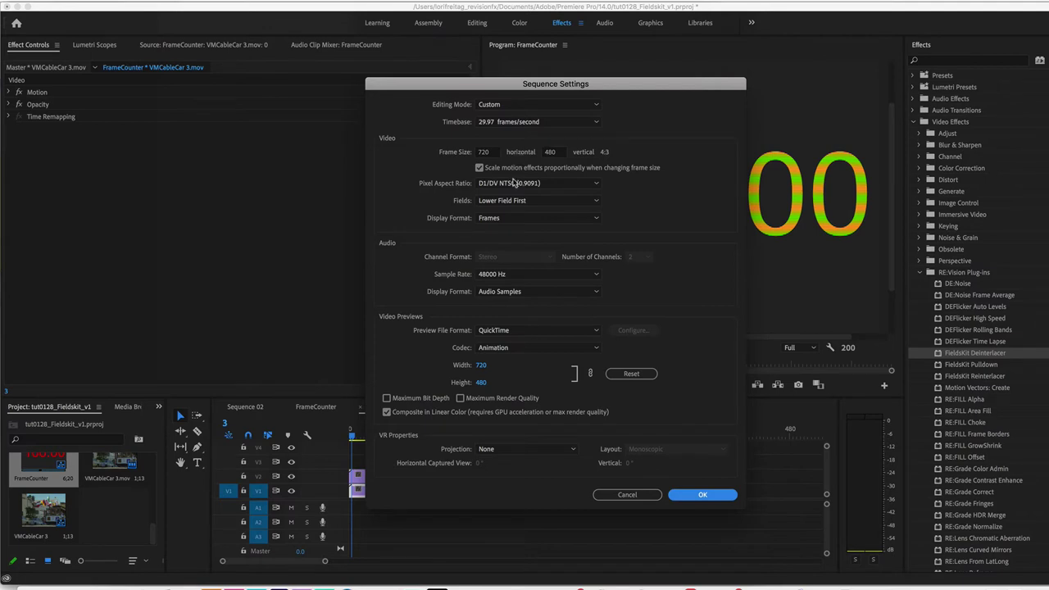
Set the sequence pixel aspect ratio to Square Pixels (1.0) and apply it
{"action": "left_click", "coordinate": [516, 183]}
{"action": "left_click", "coordinate": [510, 197]}
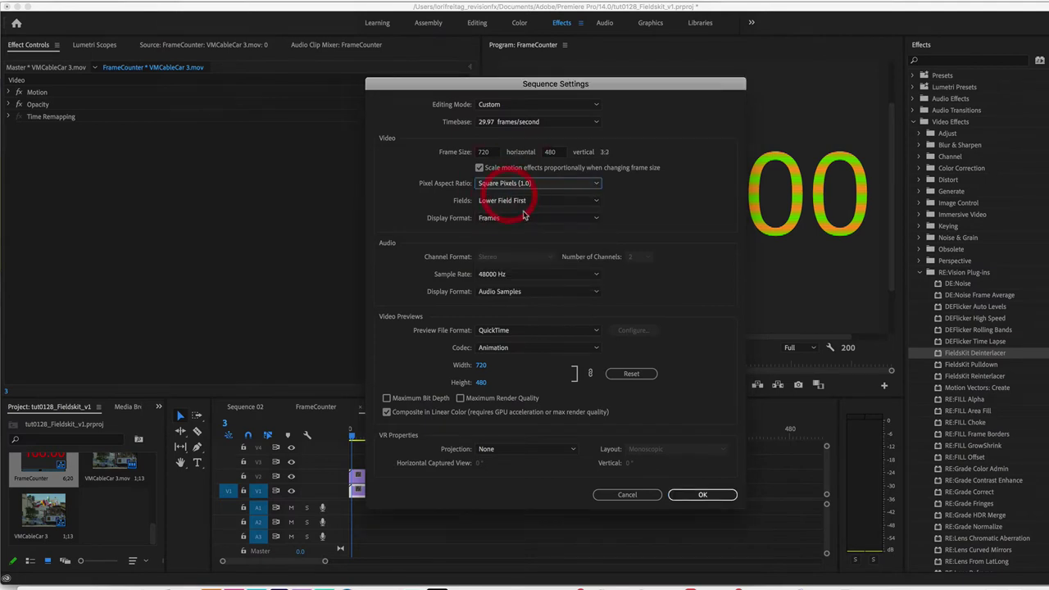
{"action": "left_click", "coordinate": [708, 494]}
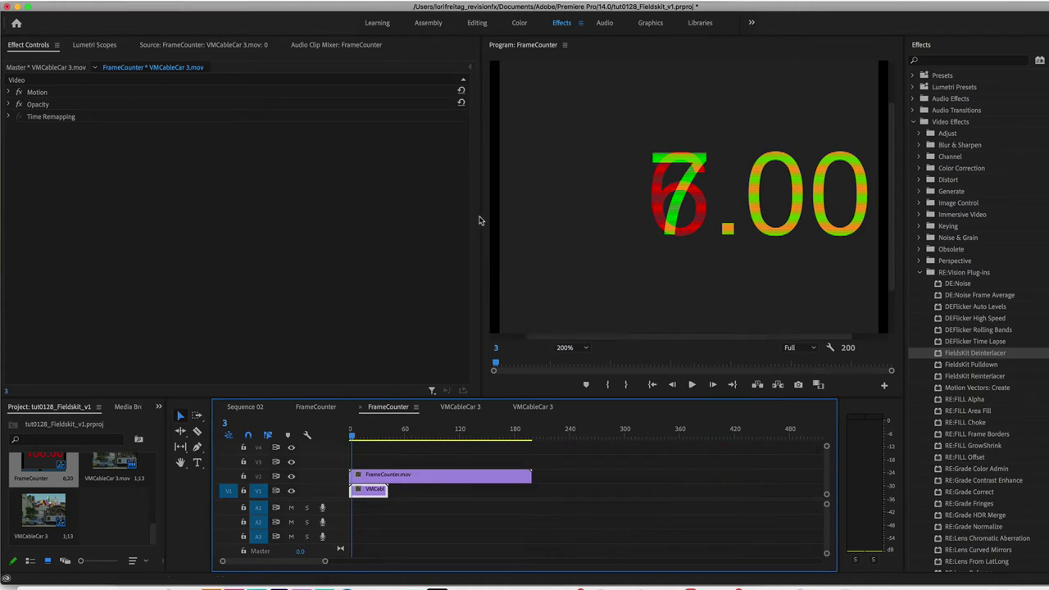
Change the sequence to 640 width, No Fields (progressive), 59.94 fps, accepting preview deletion
{"action": "left_click", "coordinate": [172, 1]}
{"action": "left_click", "coordinate": [176, 6]}
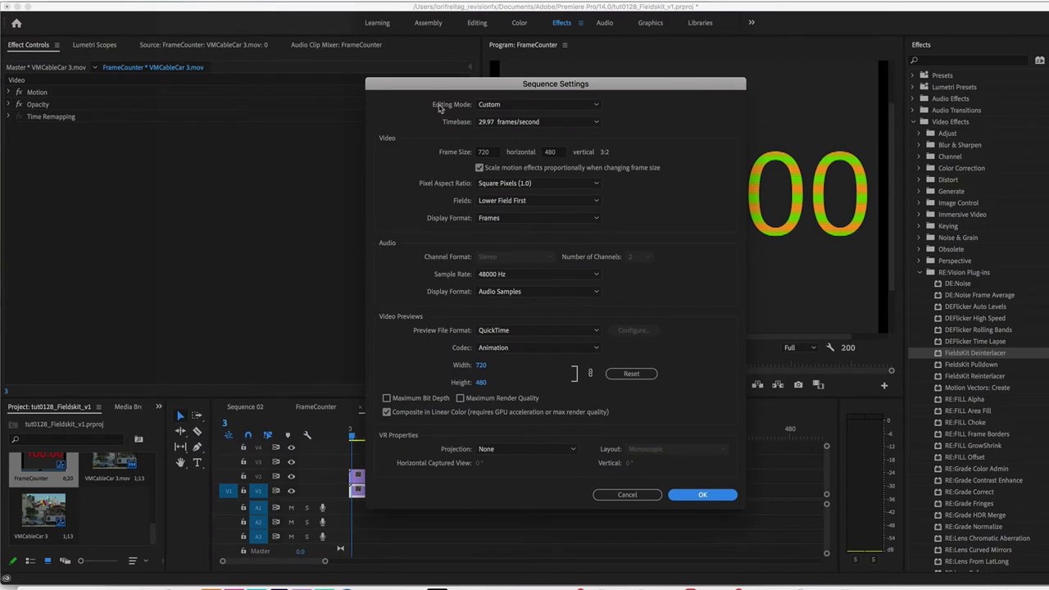
{"action": "left_click", "coordinate": [490, 152]}
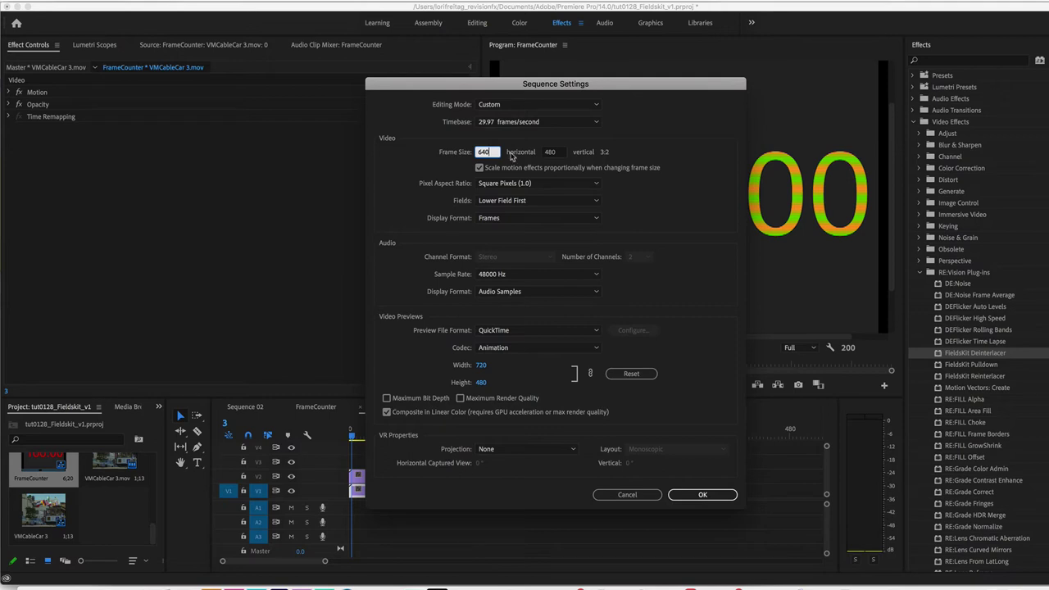
{"action": "left_click", "coordinate": [509, 200]}
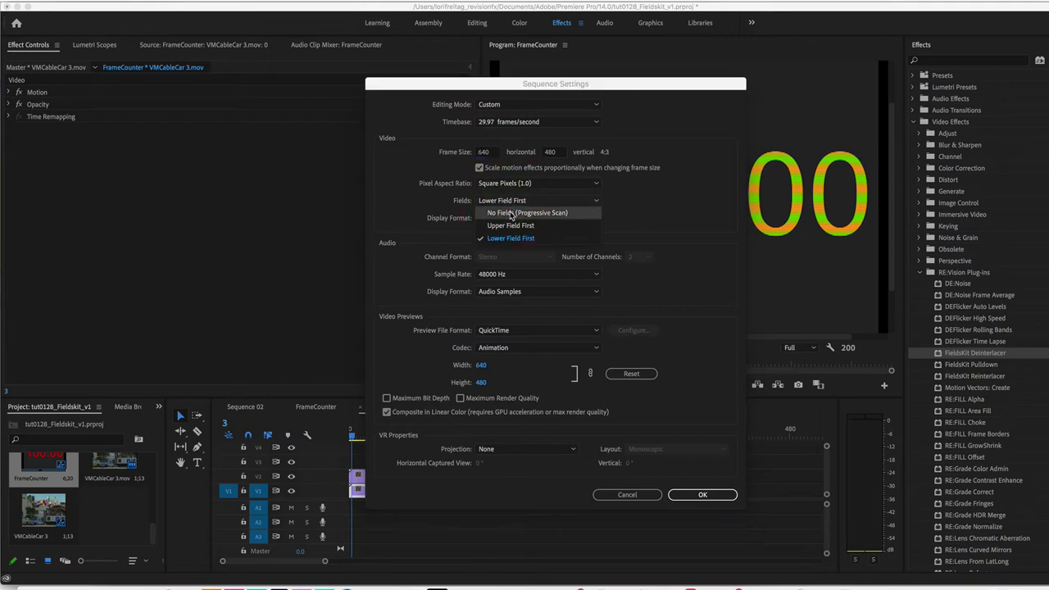
{"action": "left_click", "coordinate": [512, 213]}
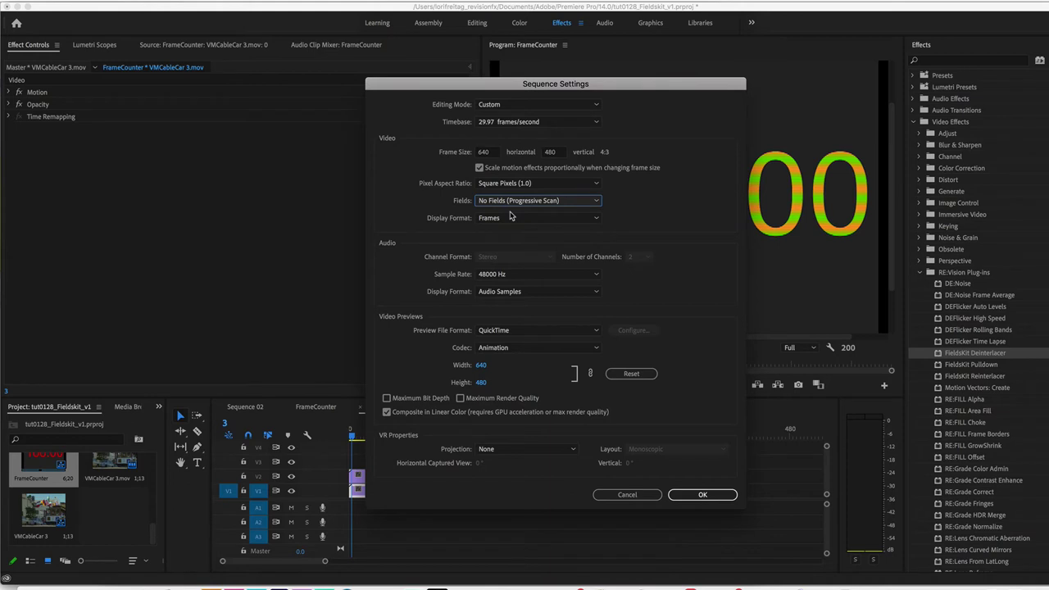
{"action": "left_click", "coordinate": [508, 121]}
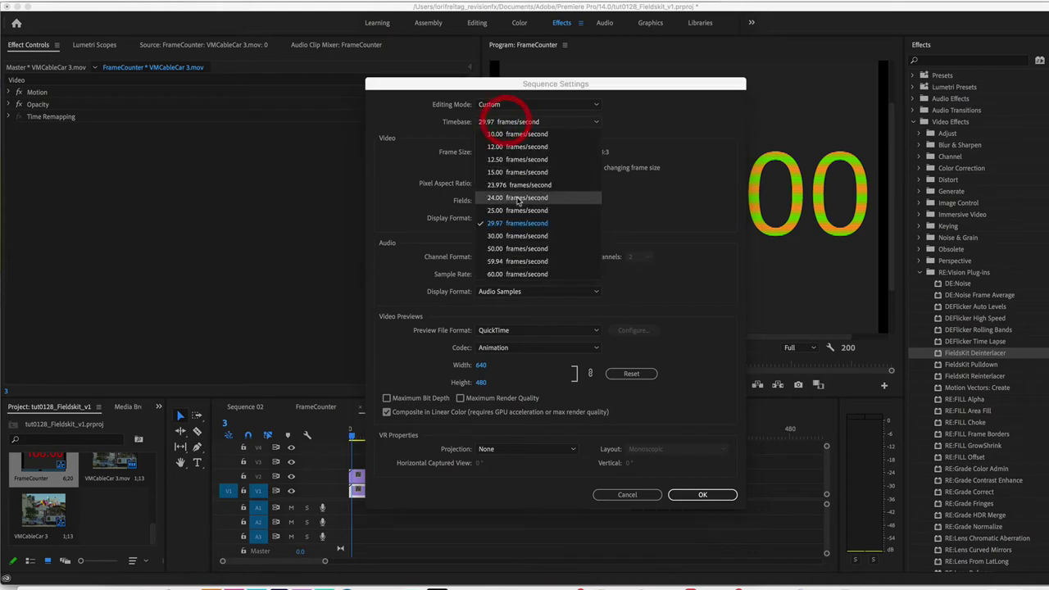
{"action": "left_click", "coordinate": [513, 261]}
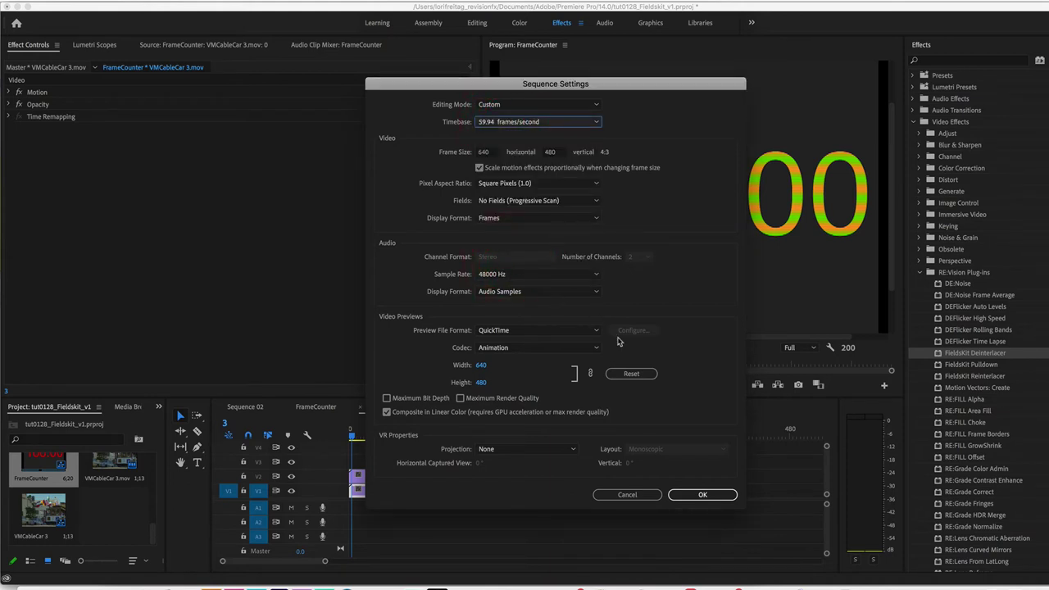
{"action": "left_click", "coordinate": [703, 494]}
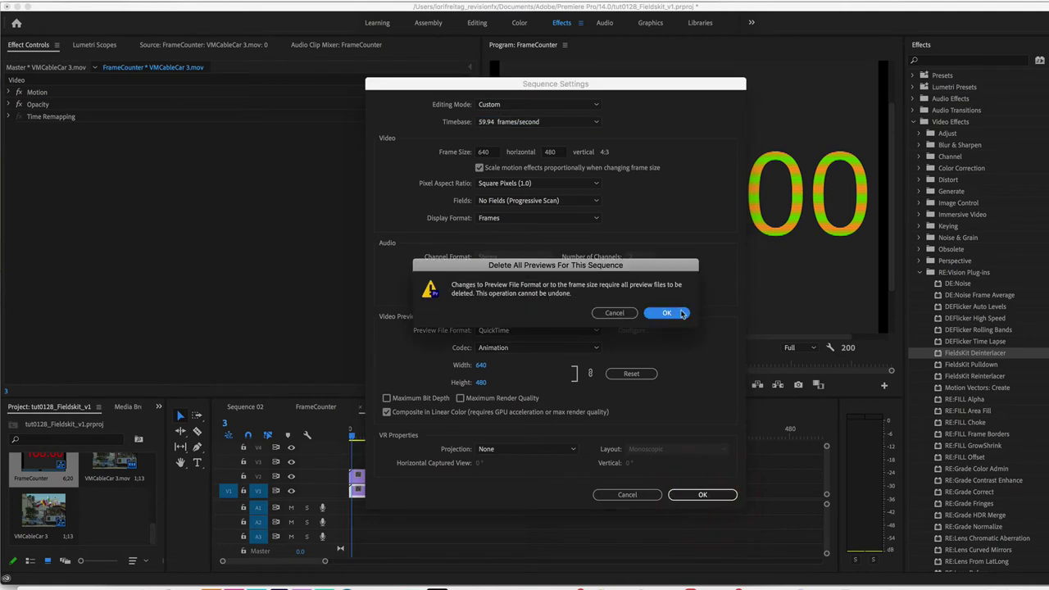
{"action": "left_click", "coordinate": [681, 313]}
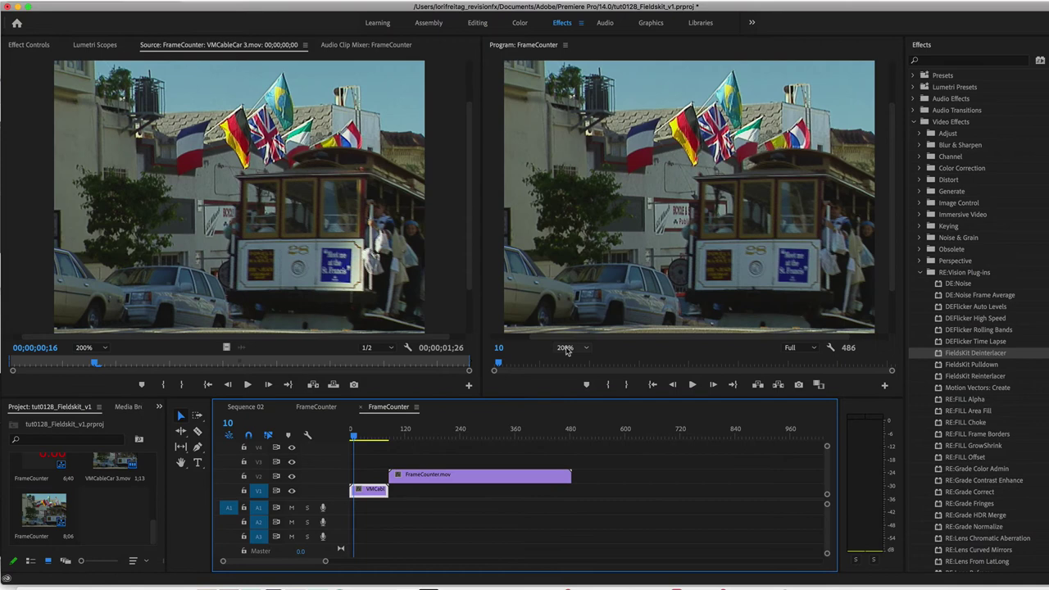
Magnify the Program monitor to 400% and bring the flags into view
{"action": "left_click", "coordinate": [567, 347]}
{"action": "left_click", "coordinate": [573, 463]}
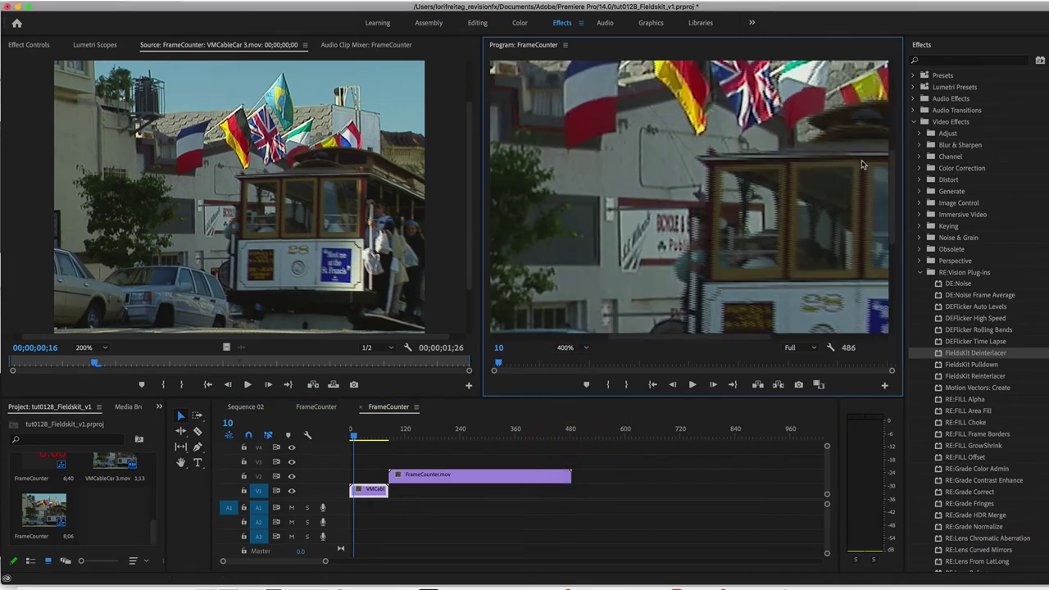
{"action": "left_click_drag", "start_coordinate": [892, 200], "coordinate": [891, 176]}
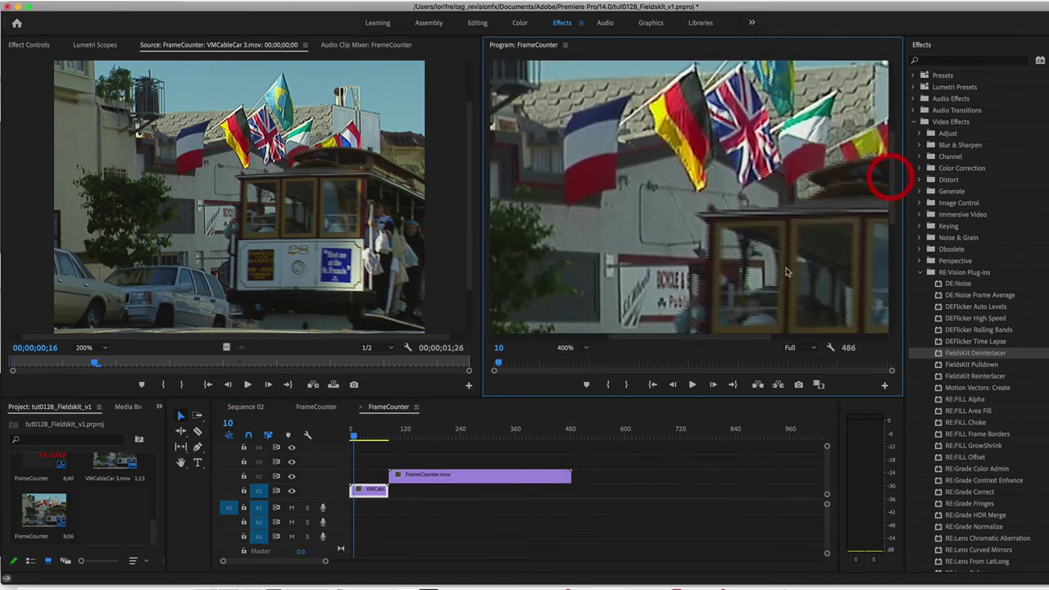
Apply FieldsKit Deinterlacer to the VMCableCar clip with Detect Motion set to 2 Frames Compare
{"action": "left_click", "coordinate": [931, 328]}
{"action": "left_click_drag", "start_coordinate": [972, 353], "coordinate": [369, 489]}
{"action": "left_click", "coordinate": [369, 490]}
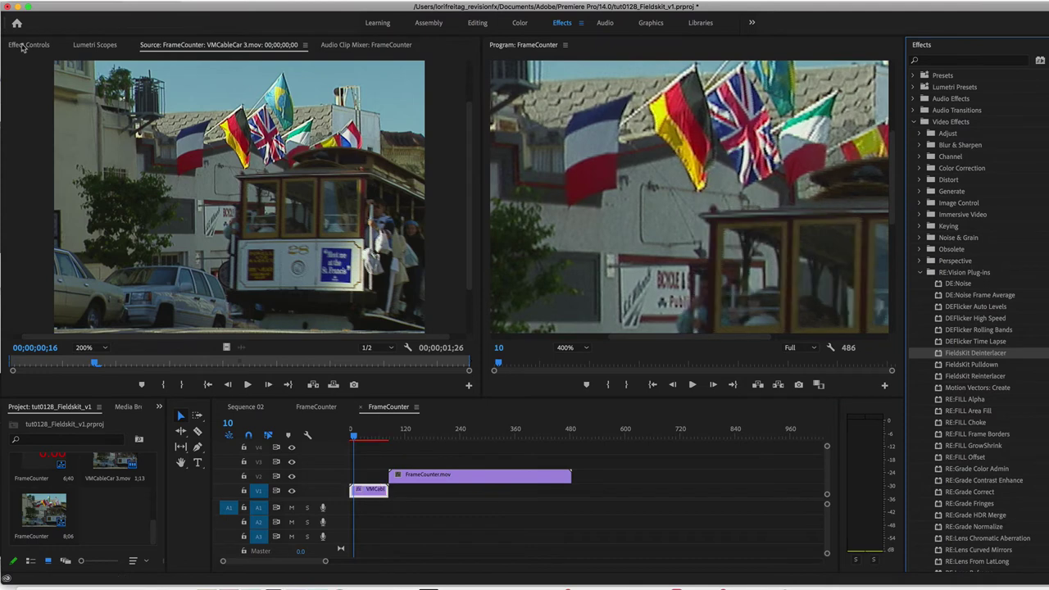
{"action": "left_click", "coordinate": [277, 200]}
{"action": "left_click", "coordinate": [274, 224]}
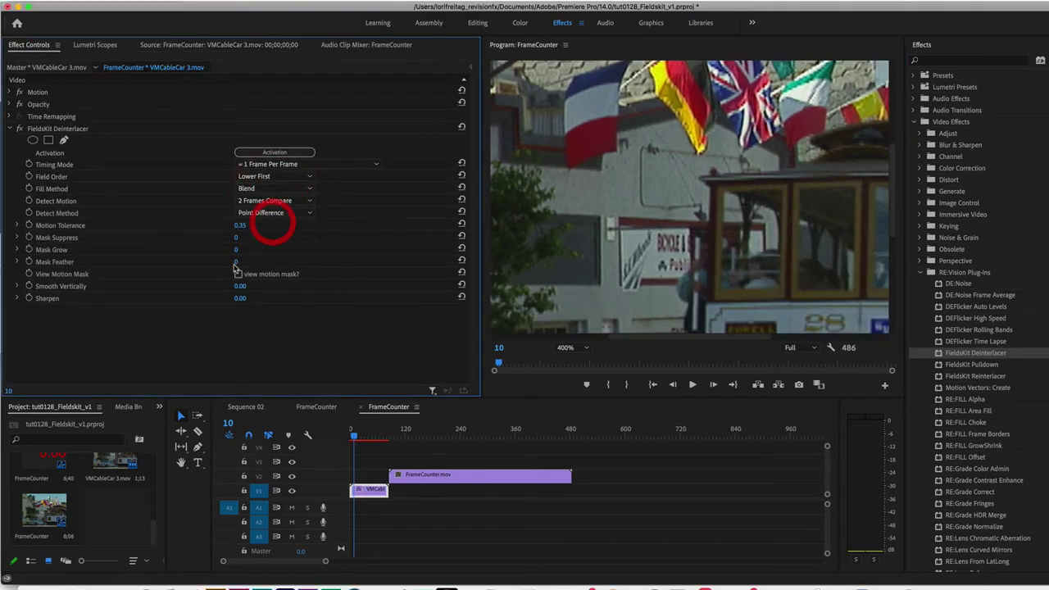
Check the motion mask, set Smooth Vertically to 1.20, and compare the effect off and on
{"action": "left_click", "coordinate": [239, 275]}
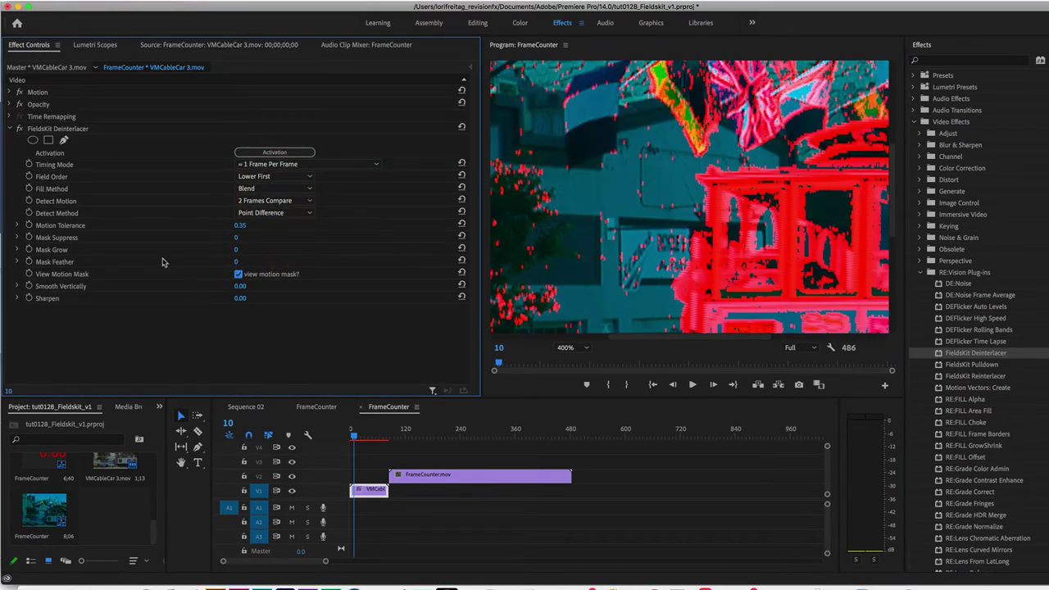
{"action": "left_click", "coordinate": [240, 286]}
{"action": "type", "text": "1.2"}
{"action": "key", "text": "Return"}
{"action": "left_click", "coordinate": [238, 275]}
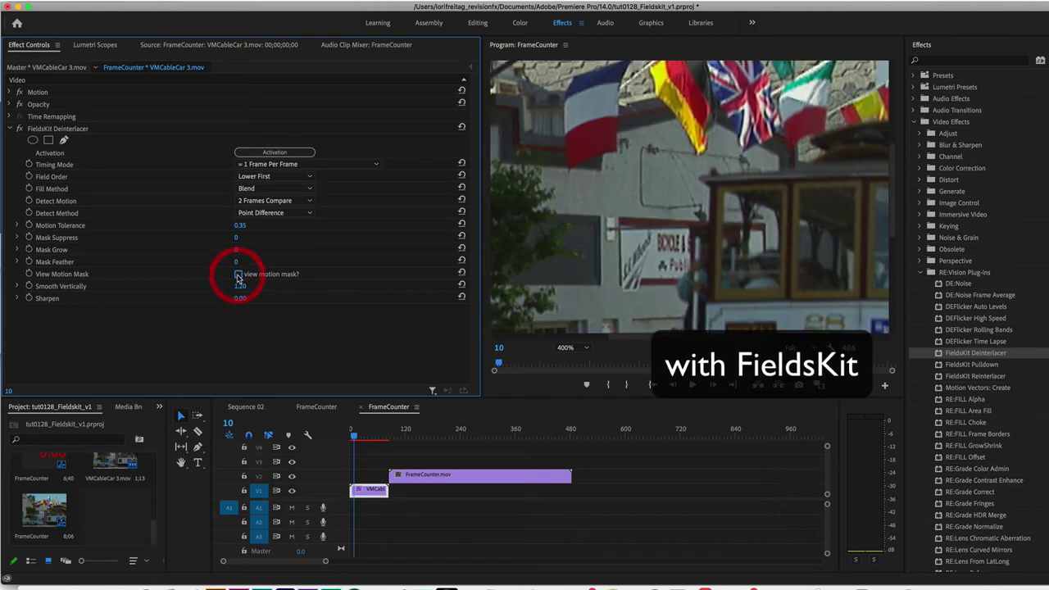
{"action": "left_click", "coordinate": [19, 130]}
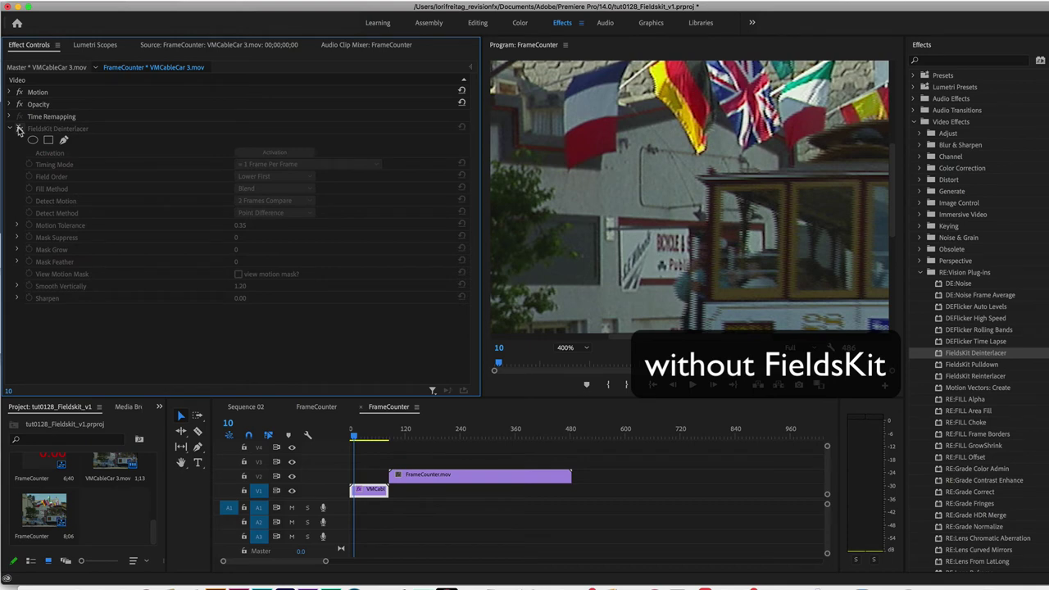
{"action": "left_click", "coordinate": [20, 130]}
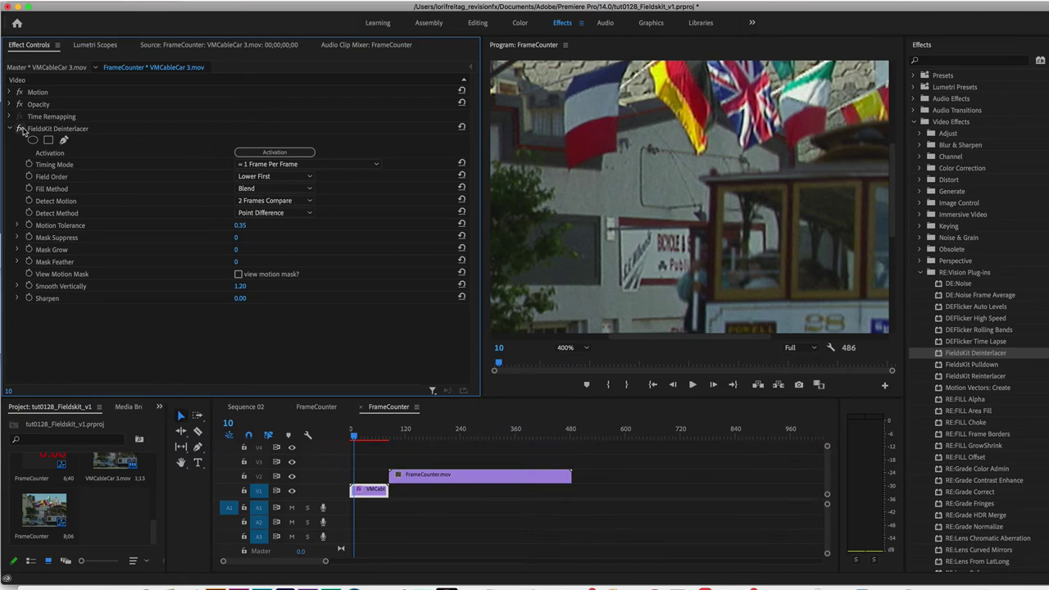
Interpret VMCableCar 3.mov with field order conformed to No Fields (Progressive Scan)
{"action": "right_click", "coordinate": [106, 426]}
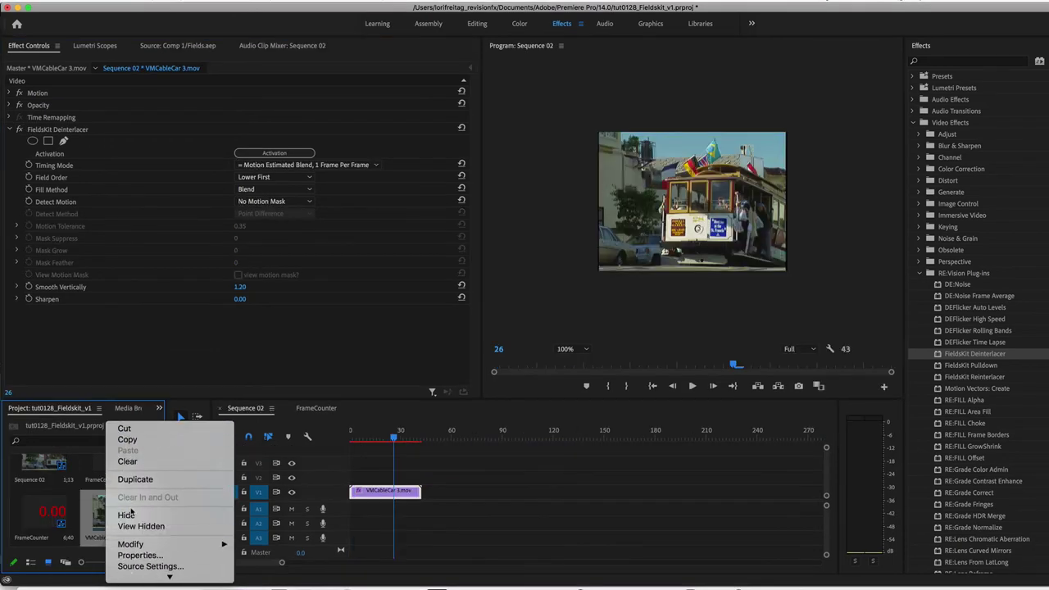
{"action": "mouse_move", "coordinate": [189, 544]}
{"action": "left_click", "coordinate": [293, 554]}
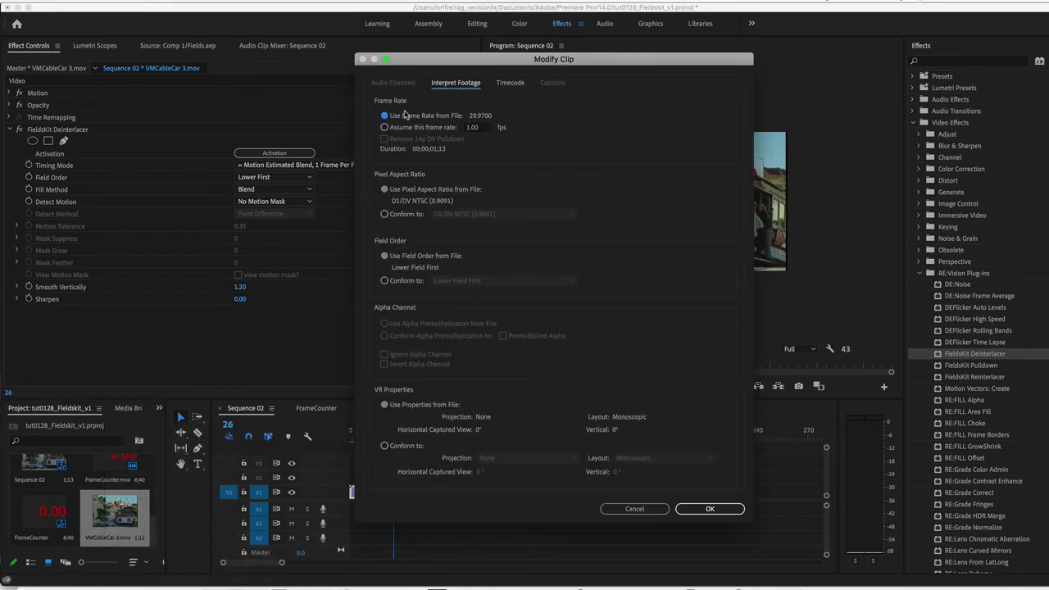
{"action": "left_click", "coordinate": [385, 280]}
{"action": "left_click", "coordinate": [466, 283]}
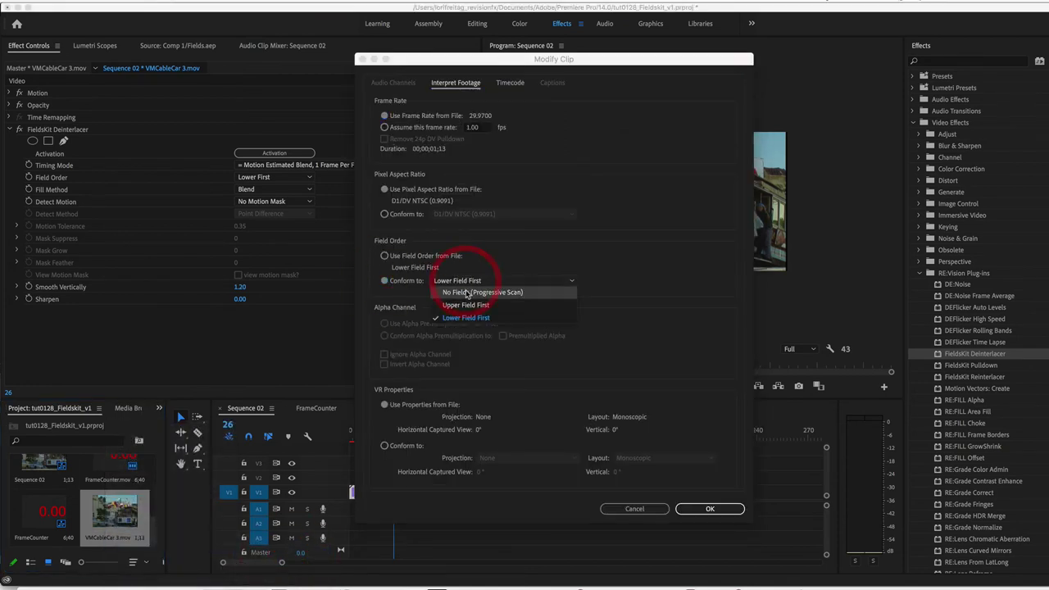
{"action": "left_click", "coordinate": [469, 293]}
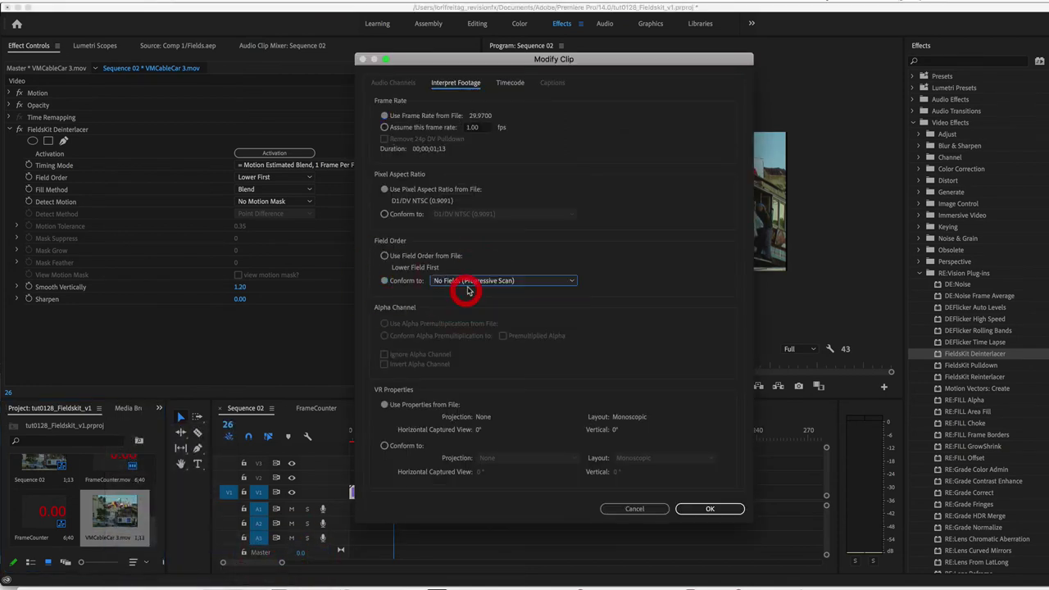
{"action": "left_click", "coordinate": [710, 509]}
Create a new sequence and place the VMCableCar 3 clip into it
{"action": "left_click", "coordinate": [299, 47]}
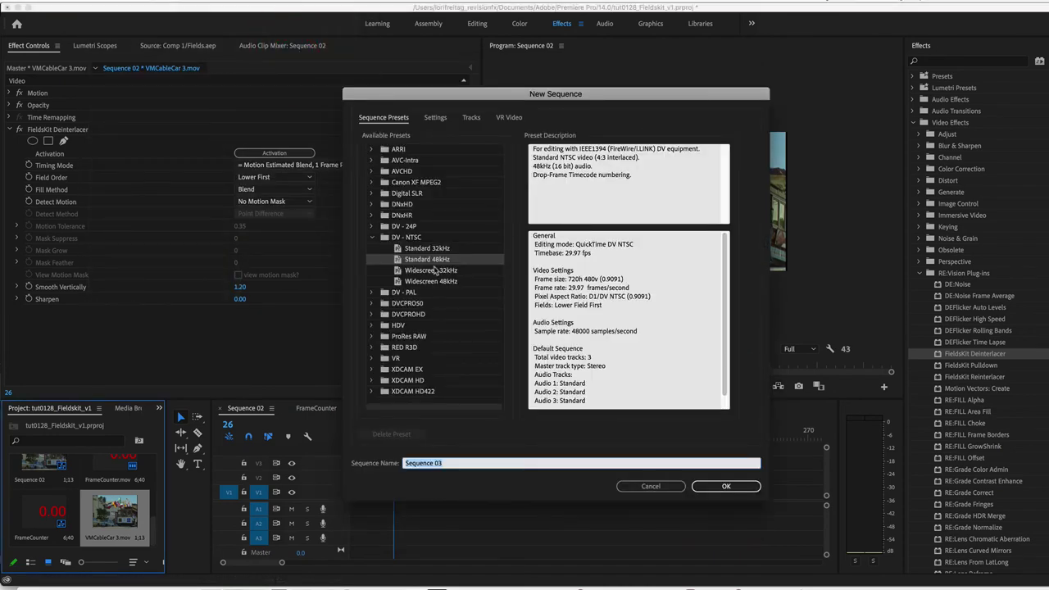
{"action": "left_click", "coordinate": [726, 487]}
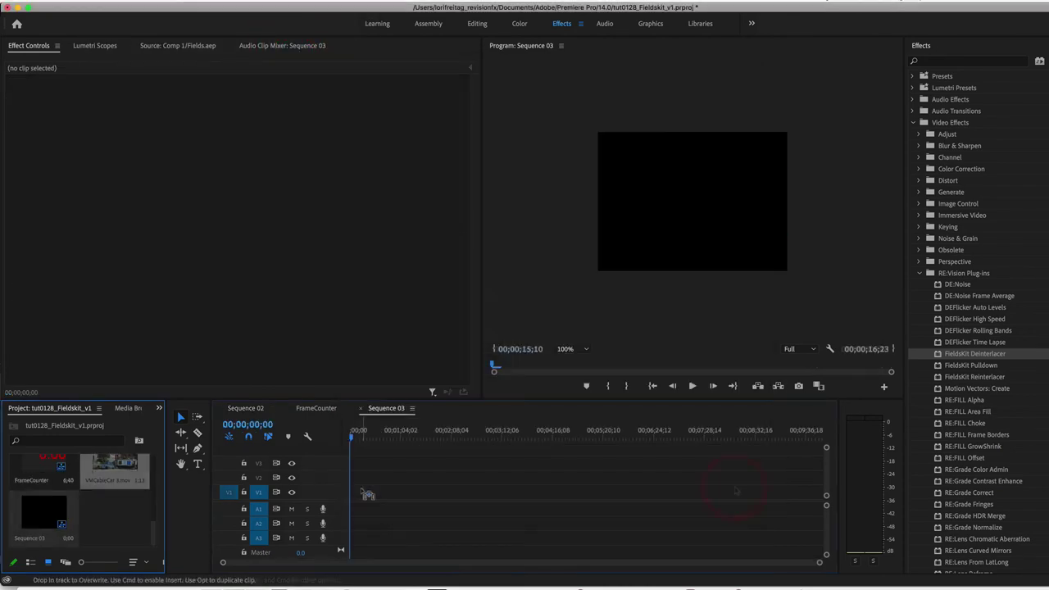
{"action": "left_click_drag", "start_coordinate": [115, 512], "coordinate": [352, 489]}
Match the sequence to the clip, view at 200%, and apply FieldsKit Deinterlacer to VMCableCar 3
{"action": "left_click", "coordinate": [553, 321]}
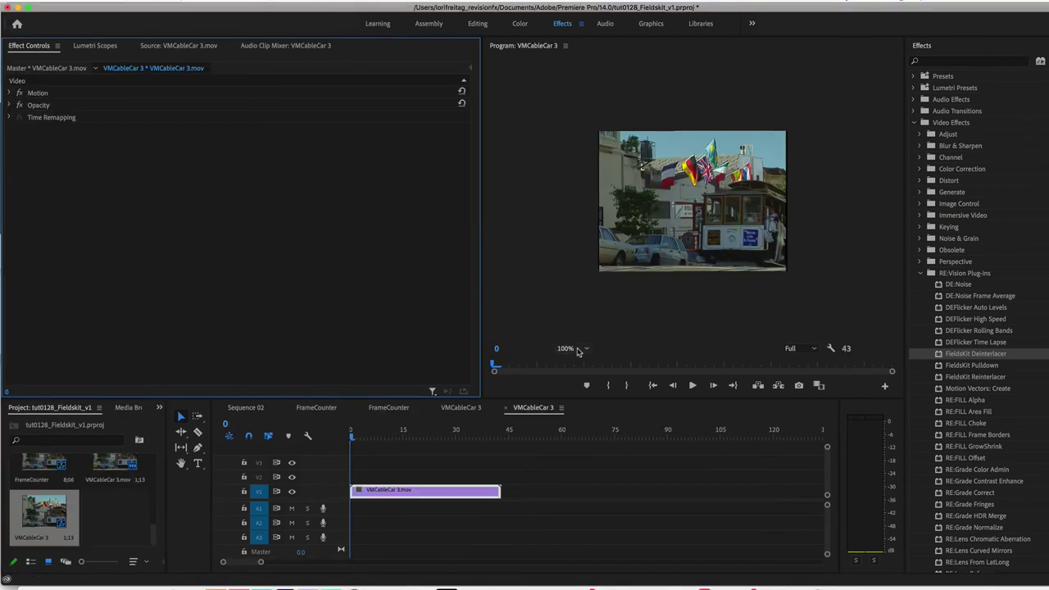
{"action": "left_click", "coordinate": [578, 349]}
{"action": "left_click", "coordinate": [574, 452]}
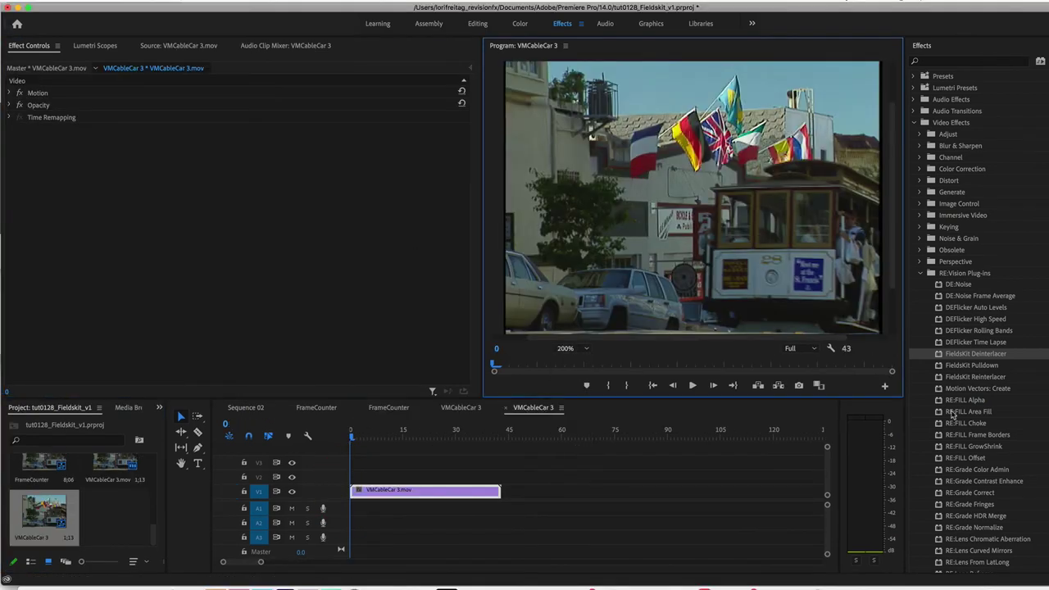
{"action": "left_click_drag", "start_coordinate": [550, 379], "coordinate": [456, 492]}
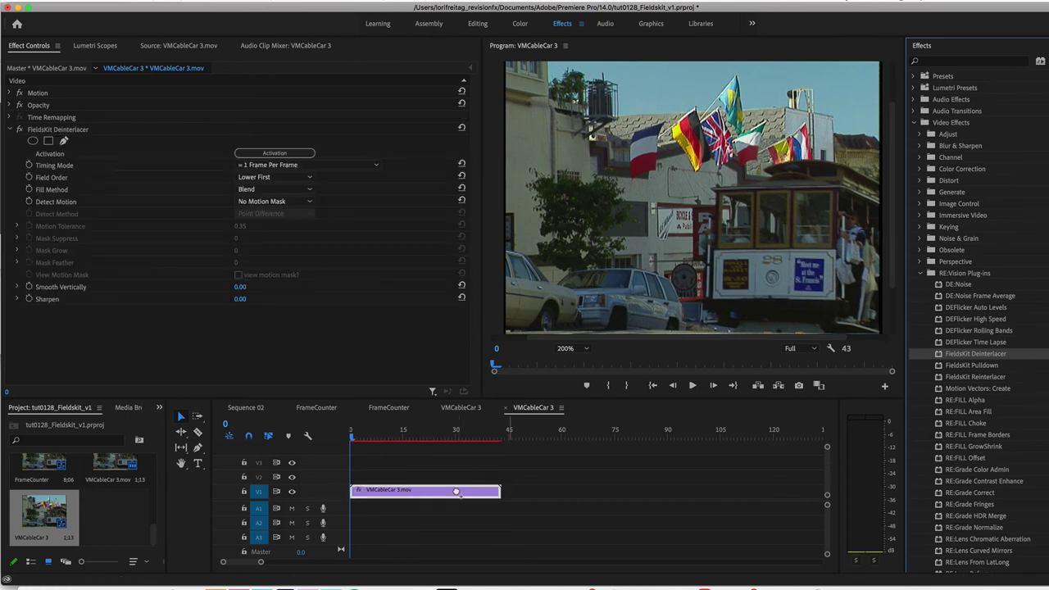
View at 400% and set Timing Mode to Motion Estimated Blend, 1 Frame Per Frame
{"action": "left_click", "coordinate": [574, 350]}
{"action": "left_click", "coordinate": [570, 466]}
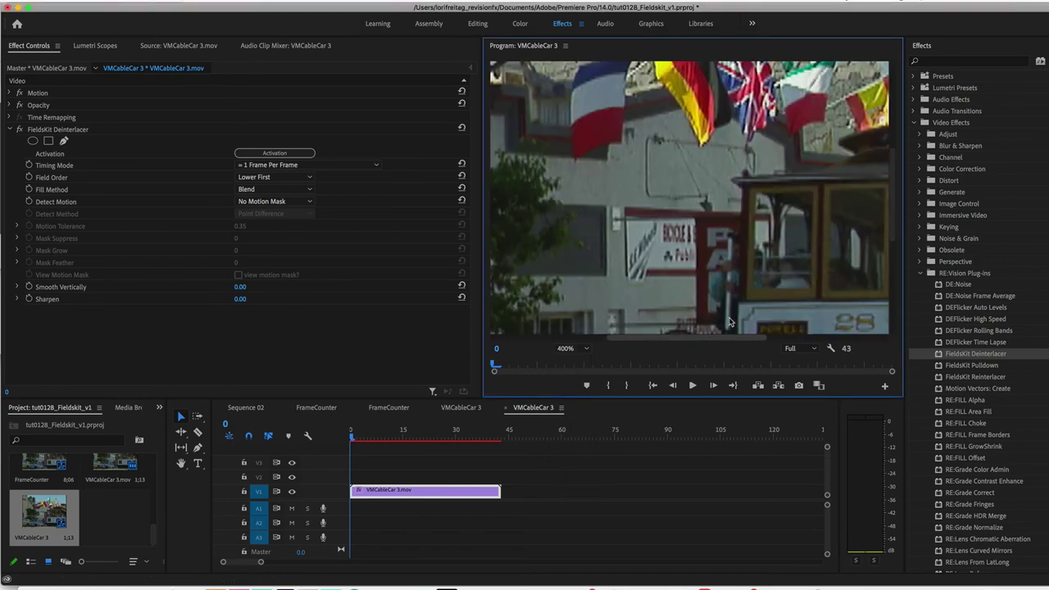
{"action": "left_click_drag", "start_coordinate": [720, 341], "coordinate": [744, 345]}
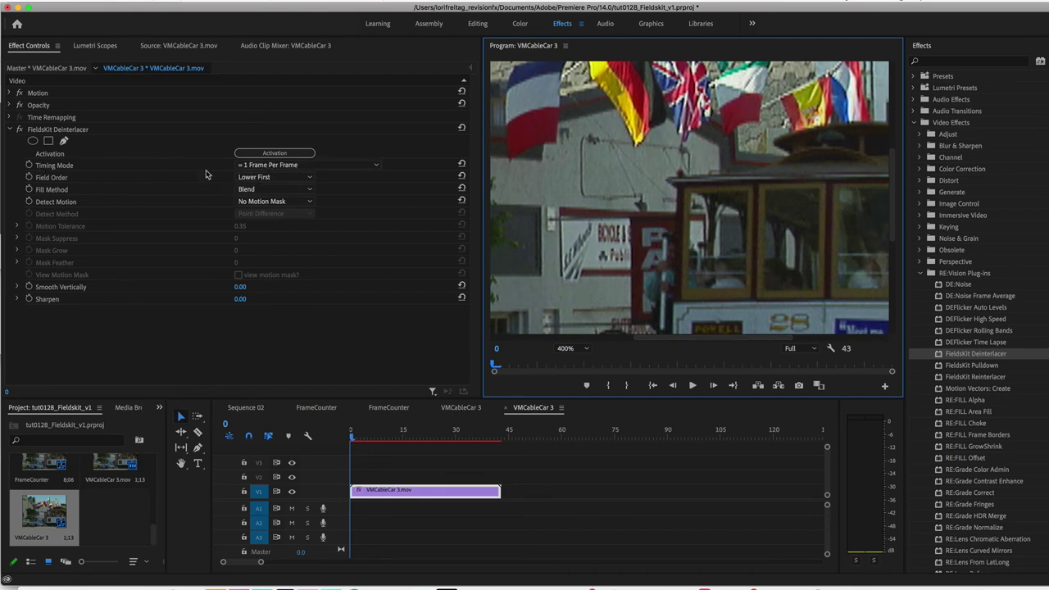
{"action": "left_click", "coordinate": [264, 167]}
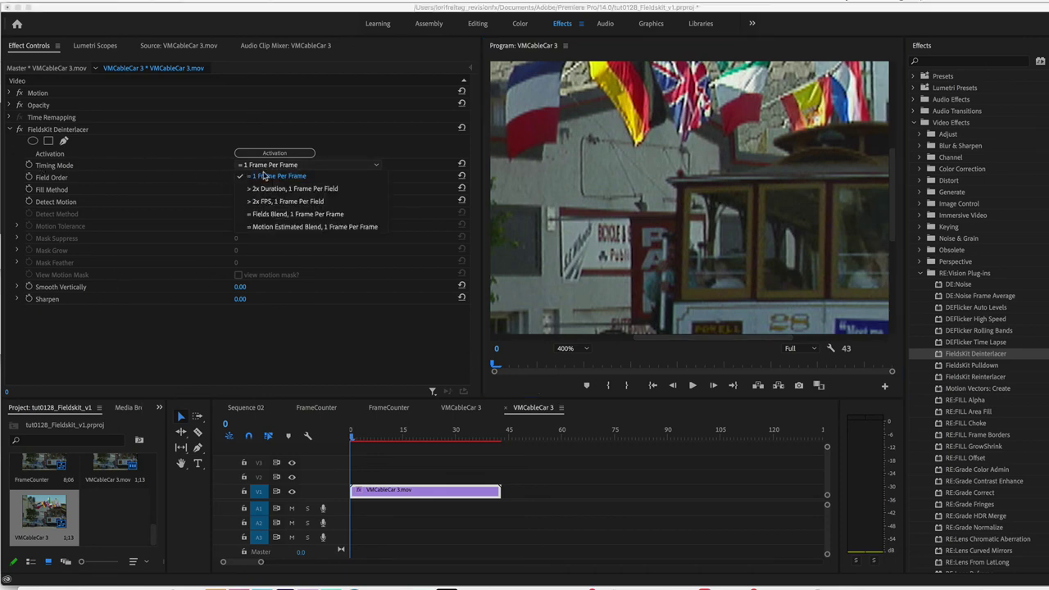
{"action": "left_click", "coordinate": [277, 227]}
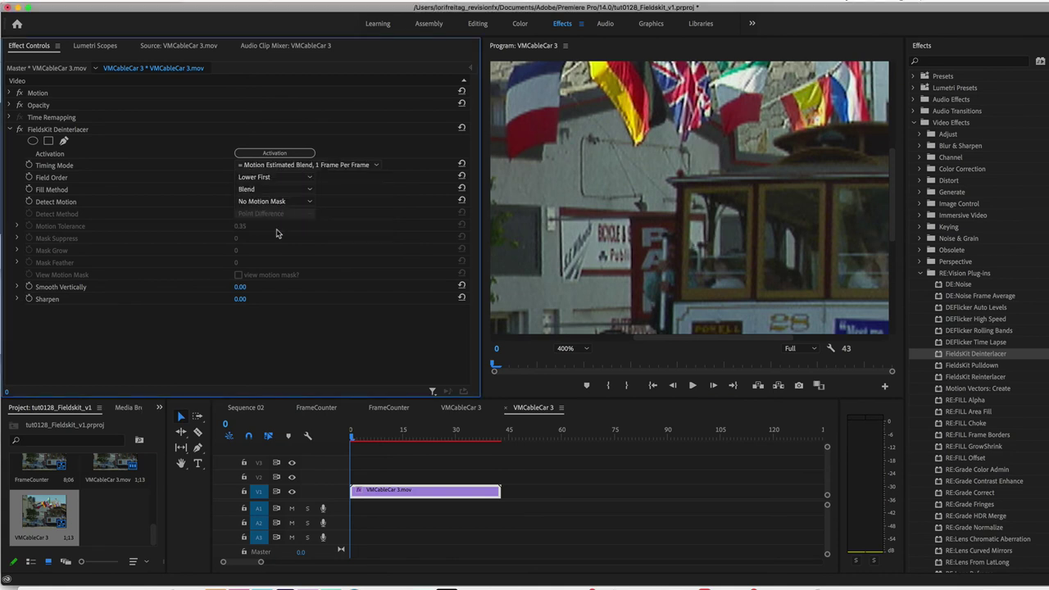
Toggle the deinterlacer off, on, and off again to compare the result
{"action": "left_click", "coordinate": [20, 130]}
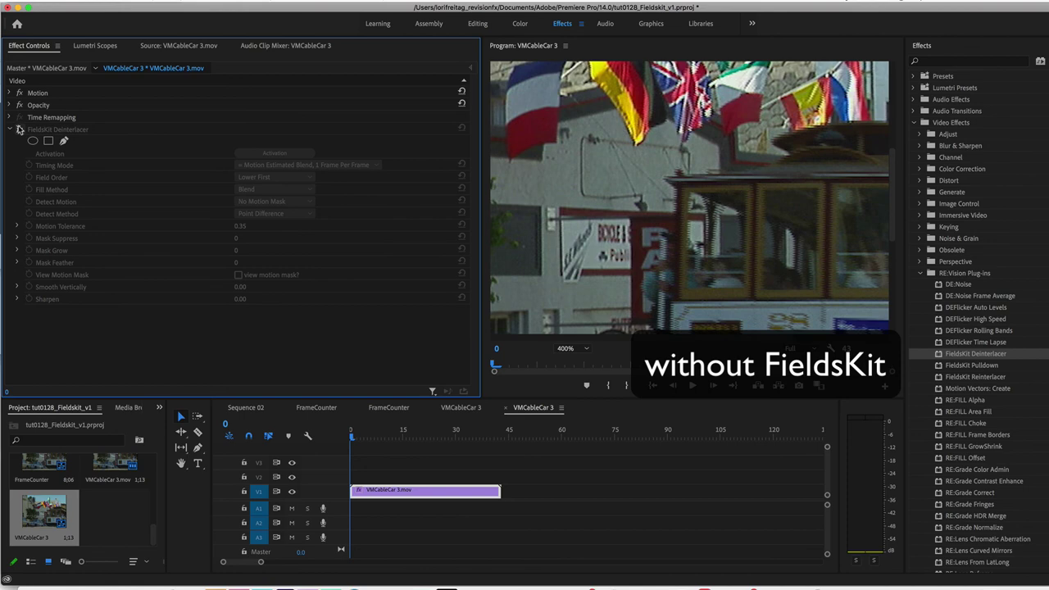
{"action": "left_click", "coordinate": [20, 129]}
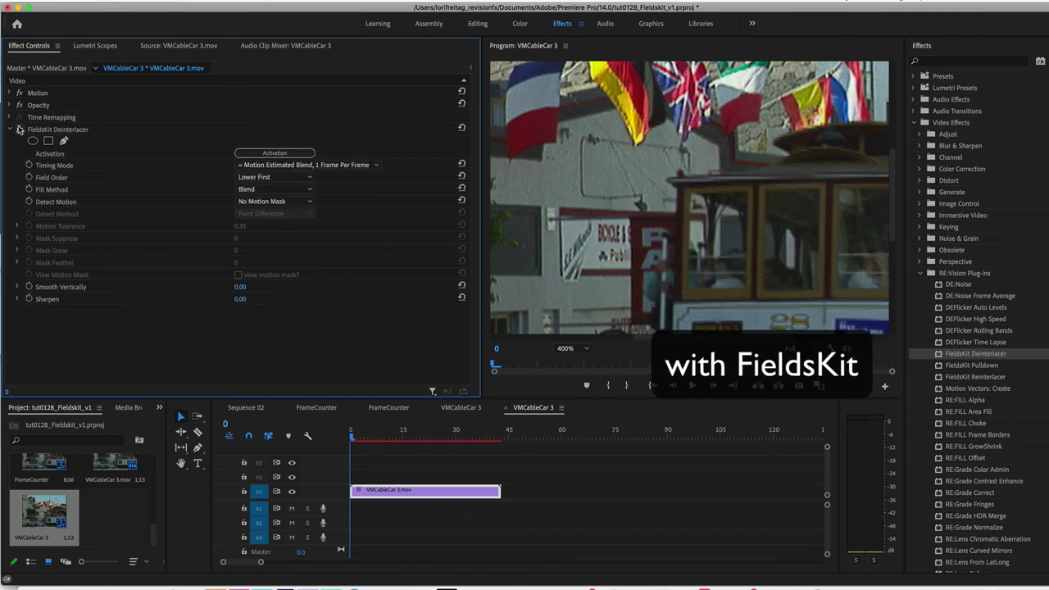
{"action": "left_click", "coordinate": [20, 129]}
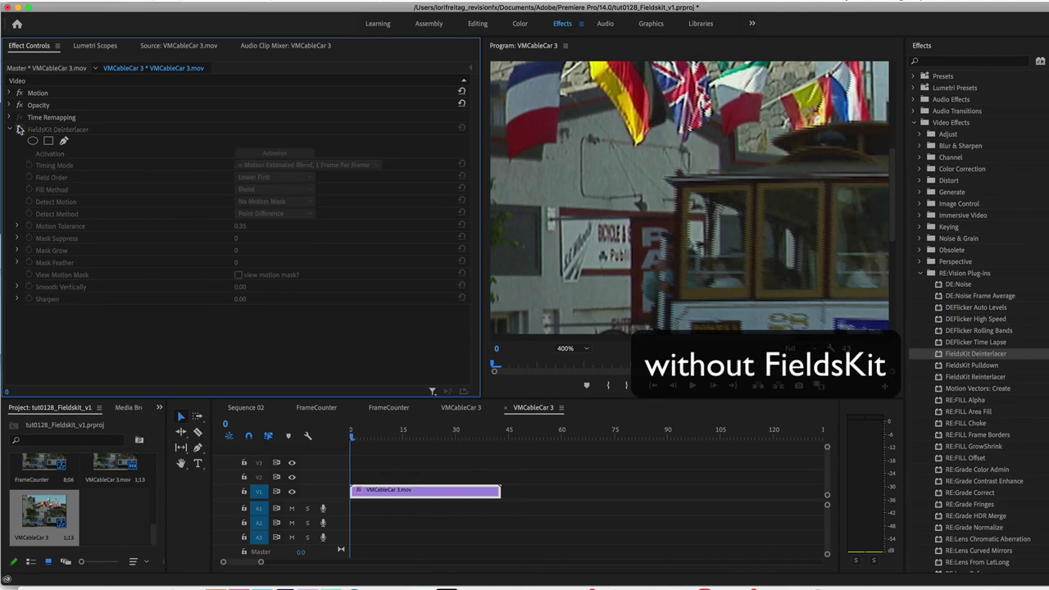